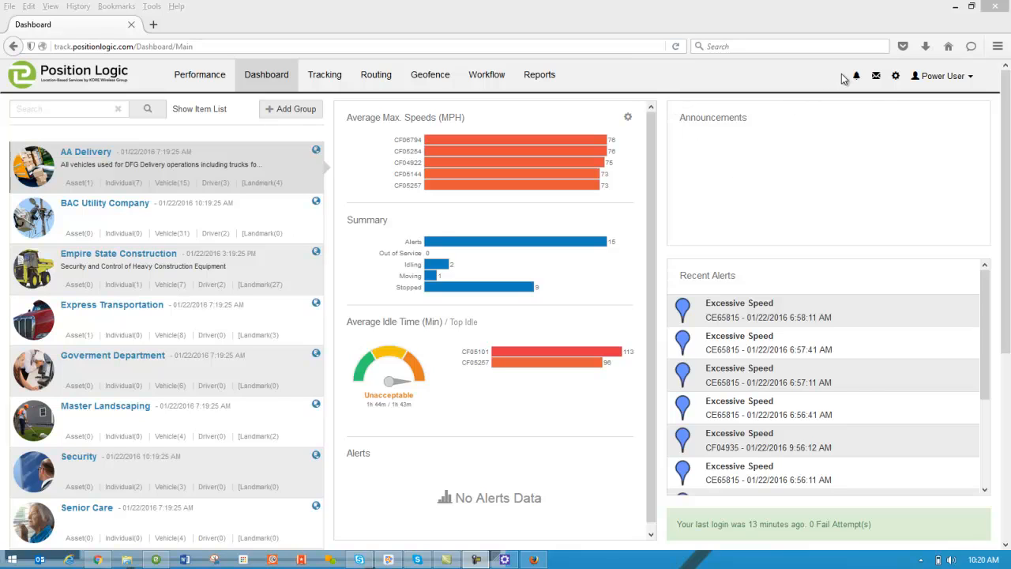
# Step: Open Maintenance Manager from Tools and Settings to list the 20 maintenance operations
pyautogui.click(898, 78)
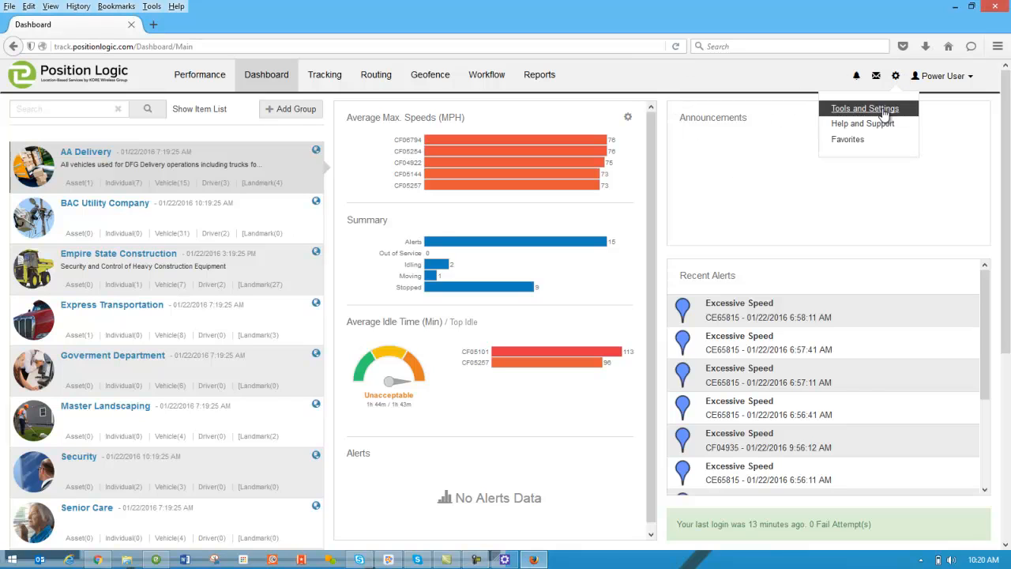
pyautogui.click(883, 111)
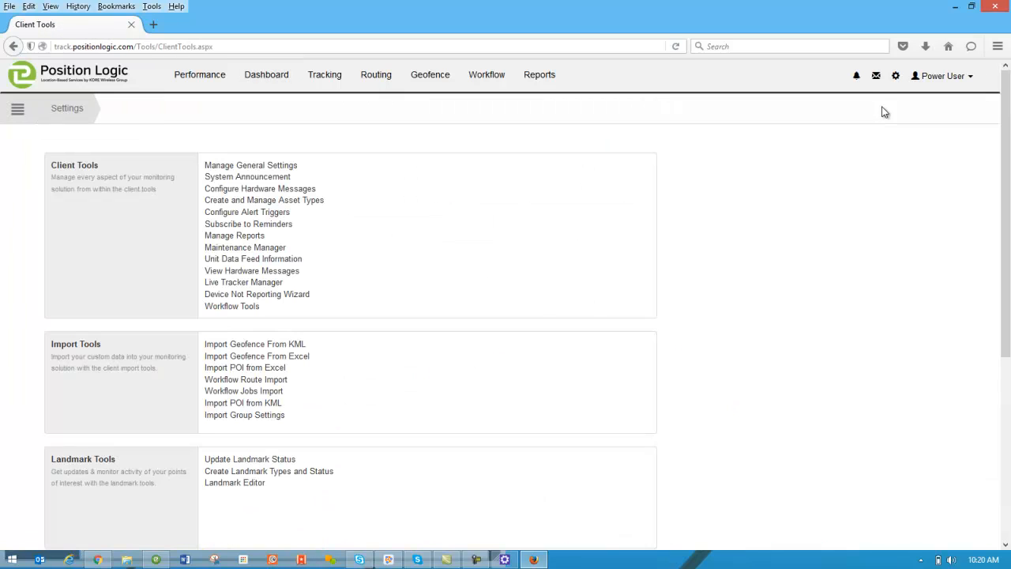
pyautogui.click(243, 249)
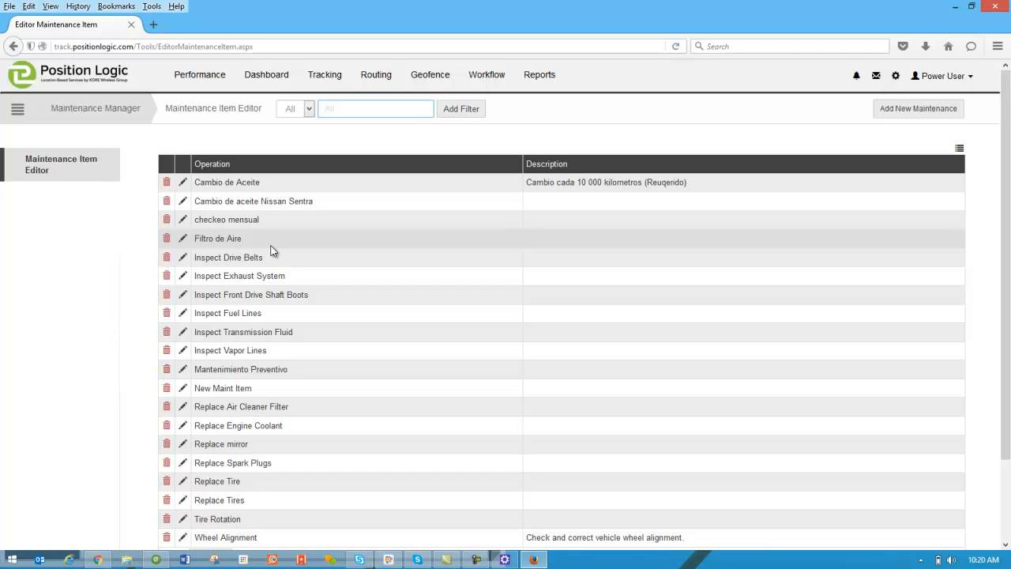
# Step: Create the Oil Change operation with description 'This is for an Oil Change' and save it
pyautogui.click(889, 117)
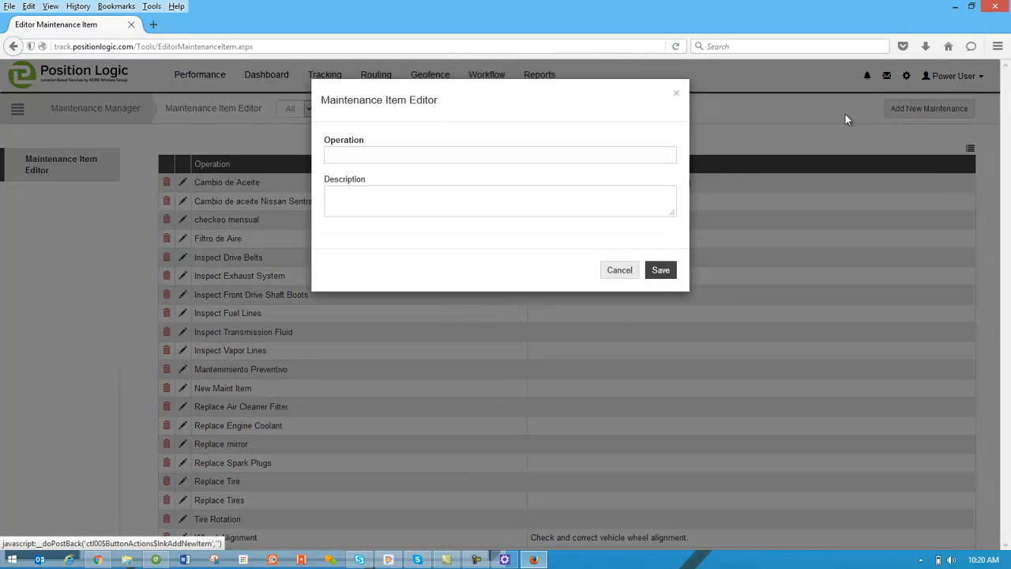
pyautogui.click(511, 154)
pyautogui.write('Oil')
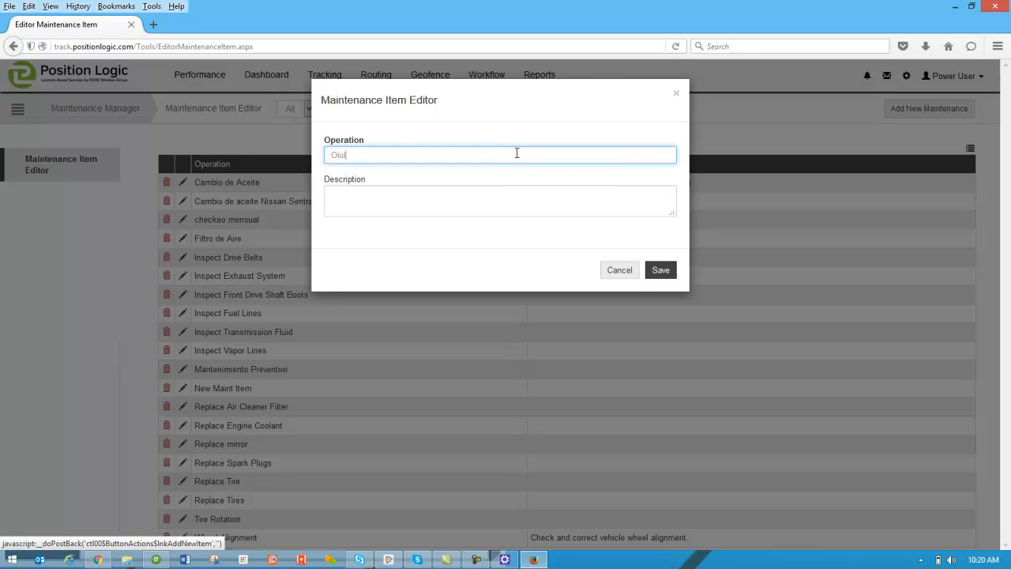
pyautogui.write(' Change')
pyautogui.click(490, 199)
pyautogui.write('This')
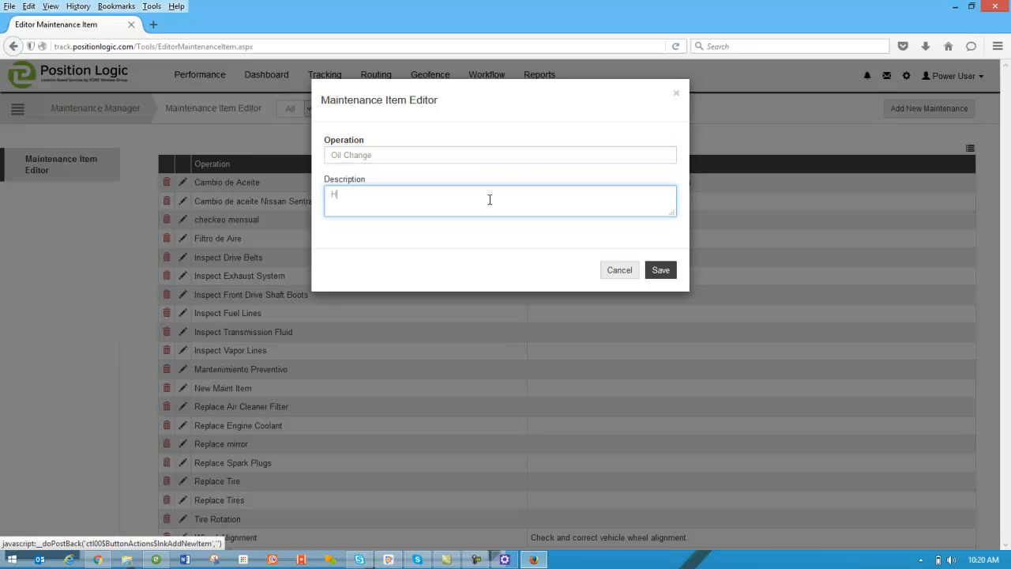
pyautogui.write(' is for an Oil Change')
pyautogui.click(660, 271)
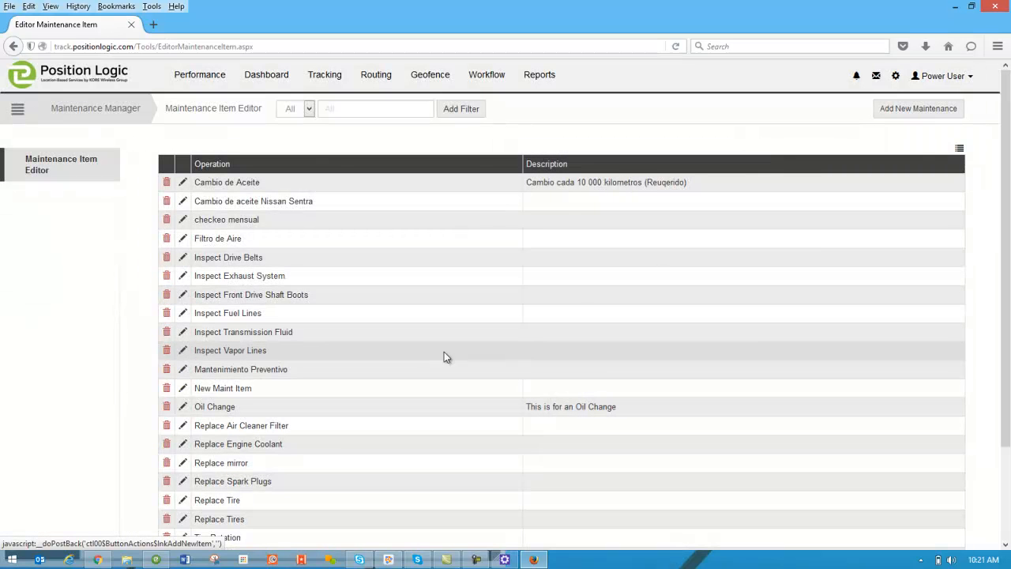
pyautogui.moveTo(223, 405); pyautogui.dragTo(192, 408)
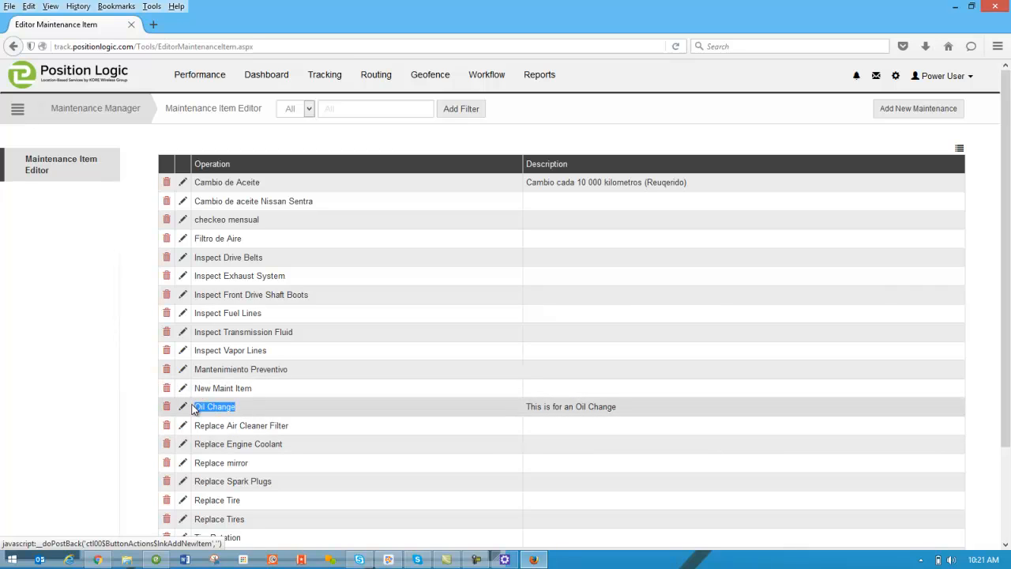
pyautogui.click(308, 414)
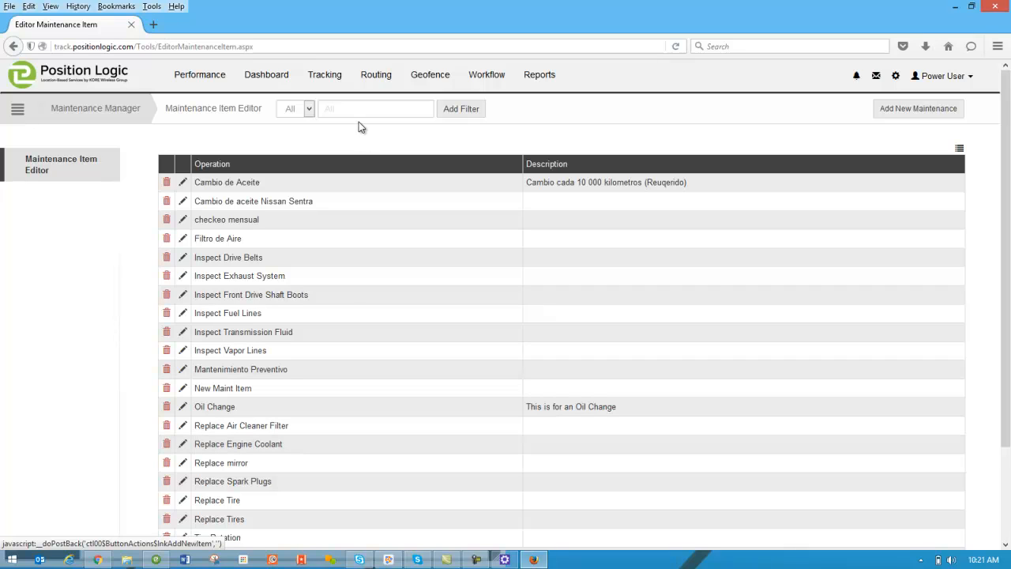
# Step: From the Dashboard, open AA Delivery's vehicle CF01866 and view its Maintenance Schedule
pyautogui.click(269, 77)
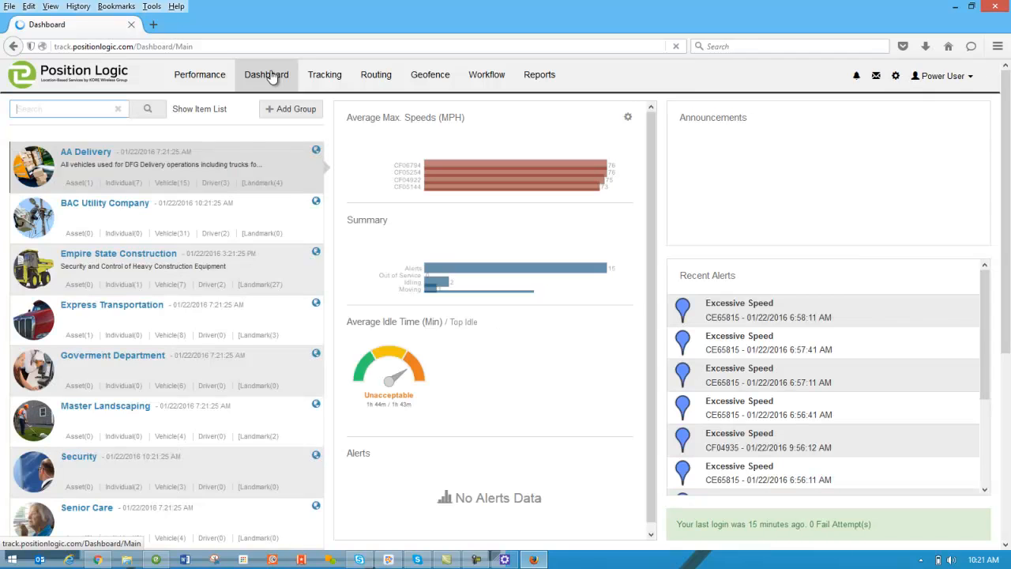
pyautogui.click(166, 184)
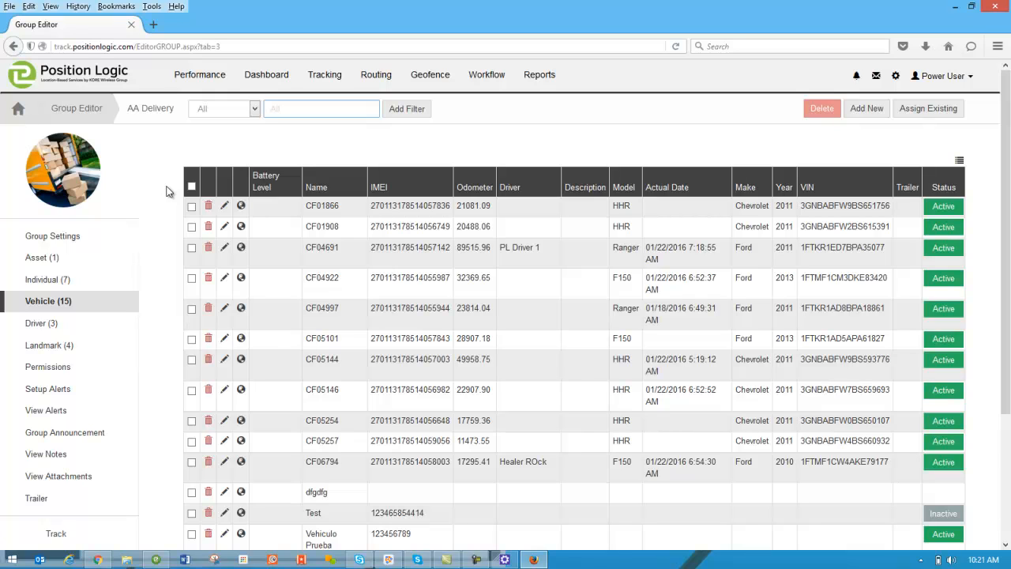
pyautogui.click(225, 207)
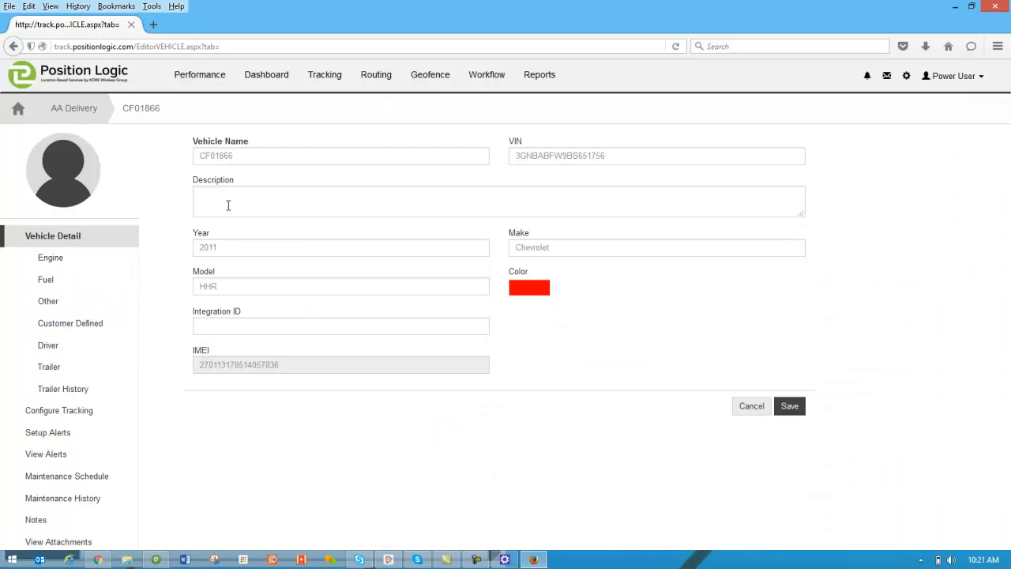
pyautogui.click(85, 477)
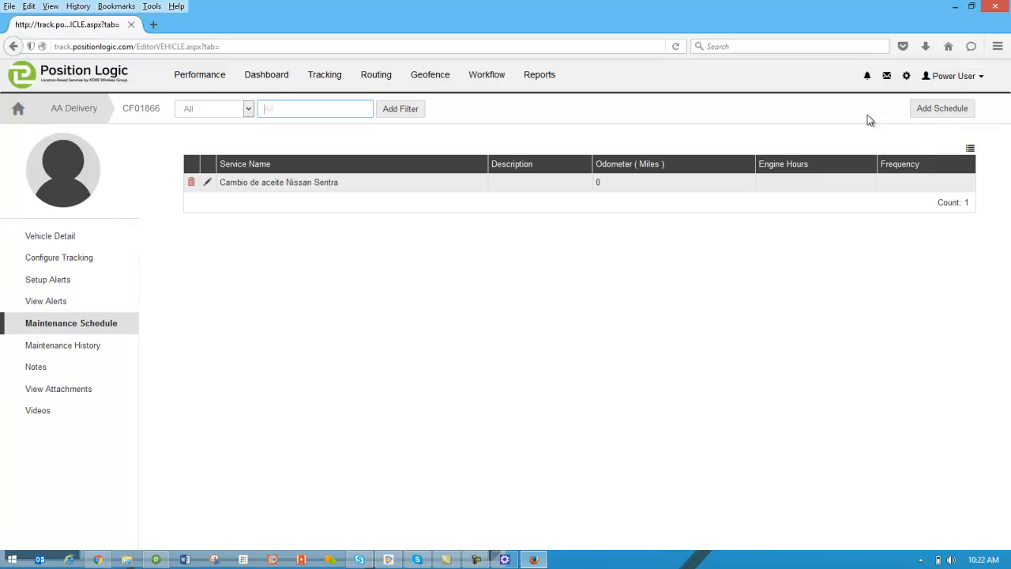
# Step: Add a CF01866 schedule using the Oil Change service with a 3000-mile odometer interval
pyautogui.click(939, 116)
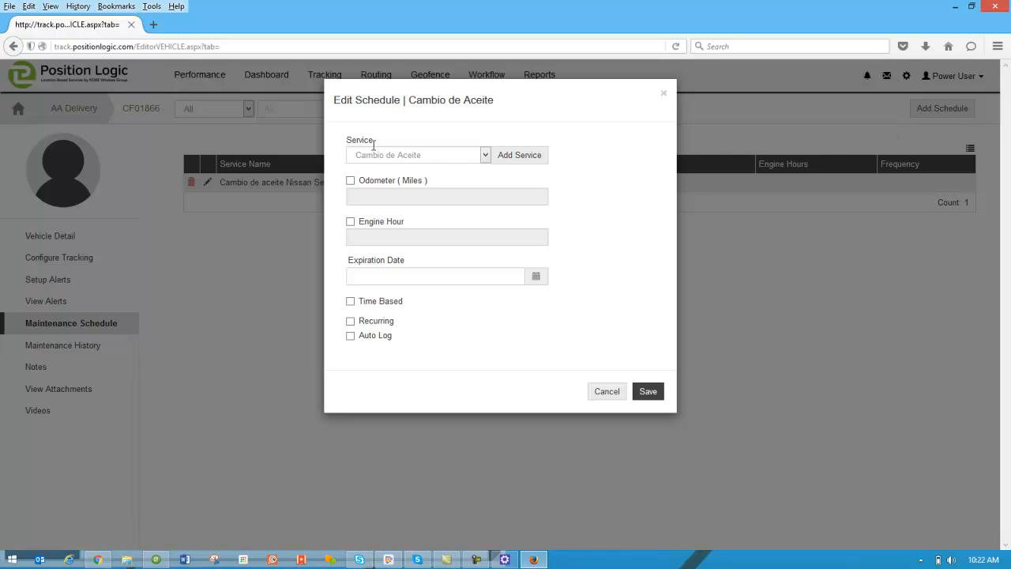
pyautogui.click(467, 156)
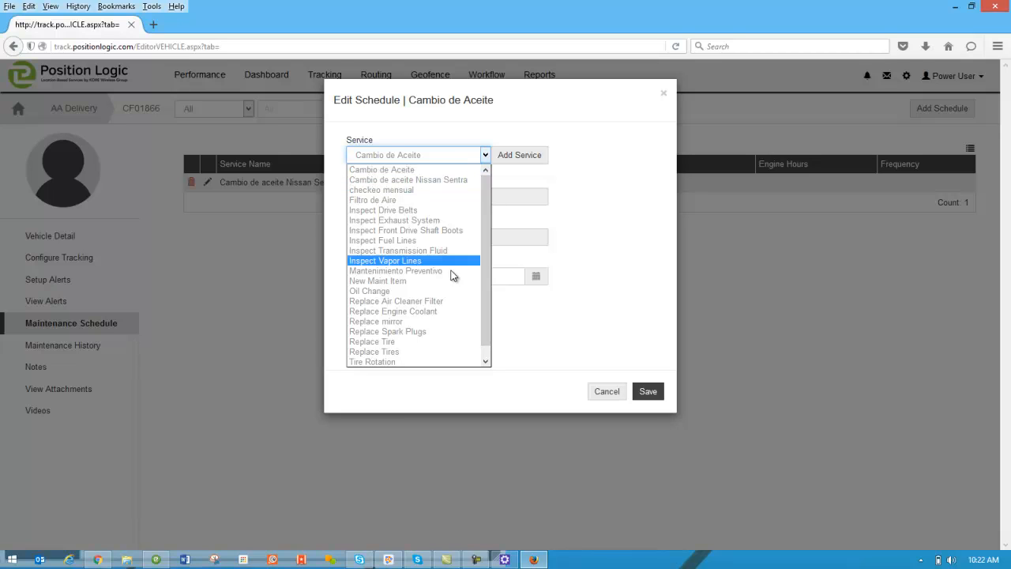
pyautogui.click(386, 291)
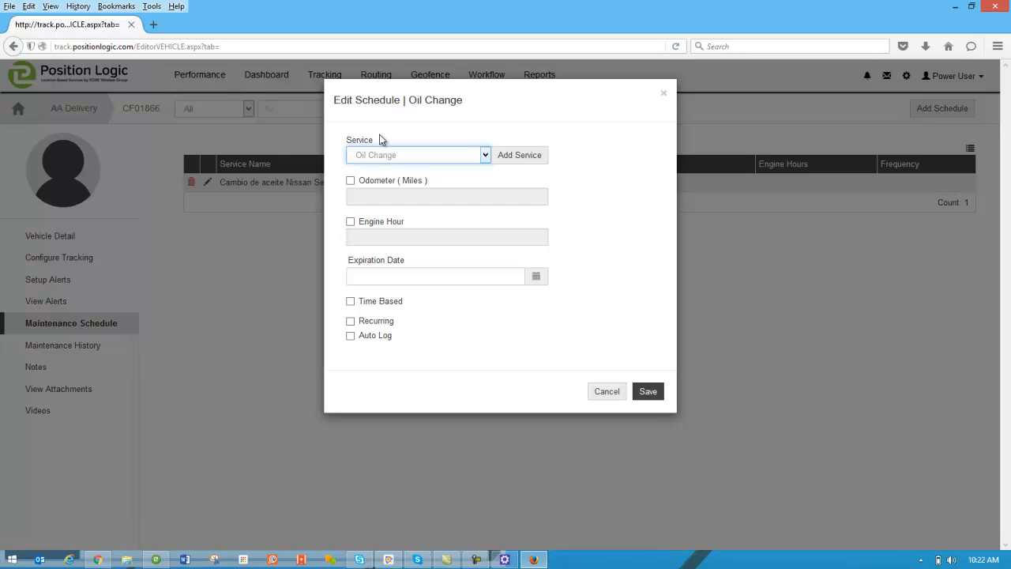
pyautogui.click(351, 182)
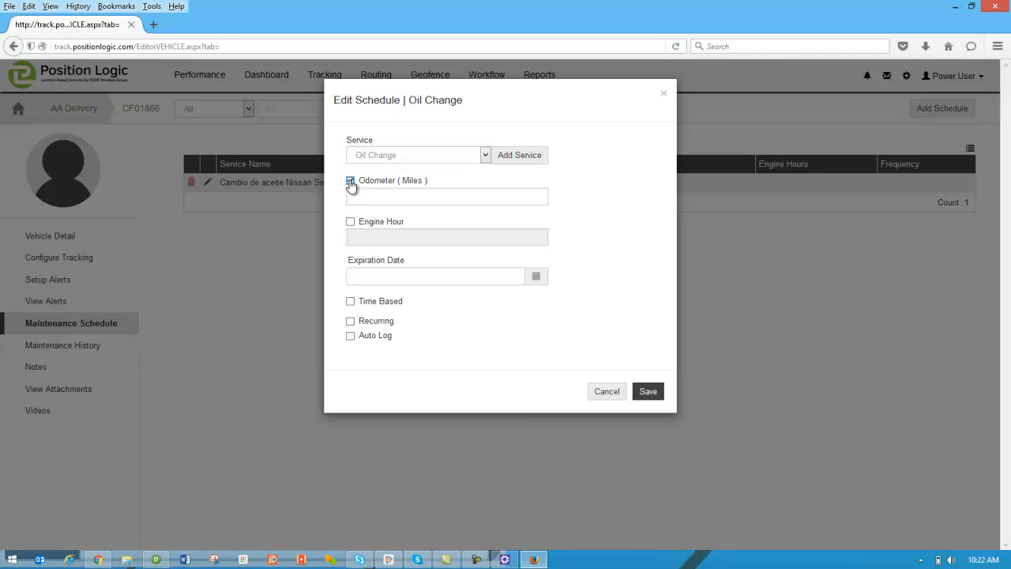
pyautogui.click(368, 198)
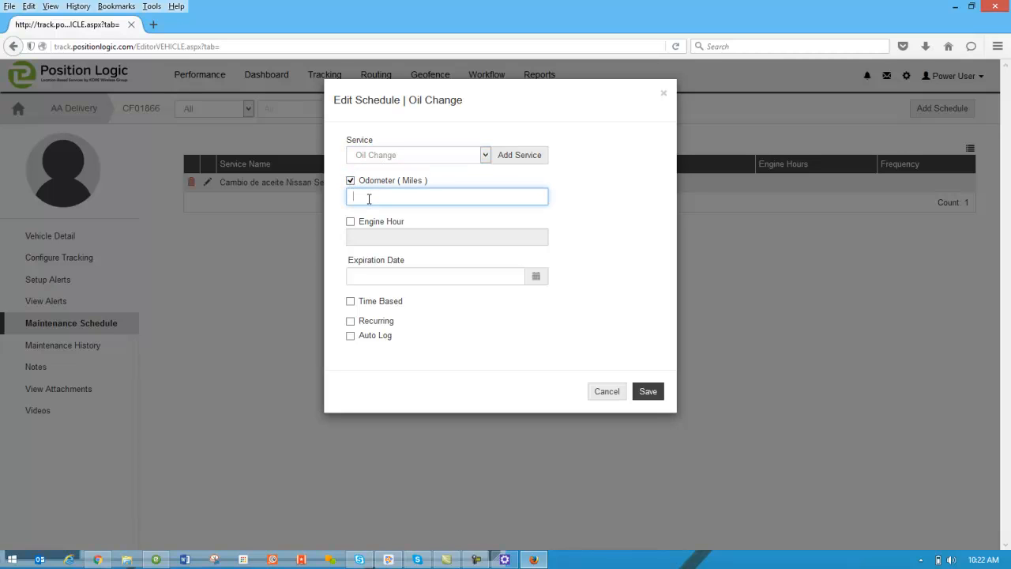
pyautogui.write('3000')
# Step: Fill the expiration date as 01/22/2016 and enable Time Based scheduling
pyautogui.click(397, 276)
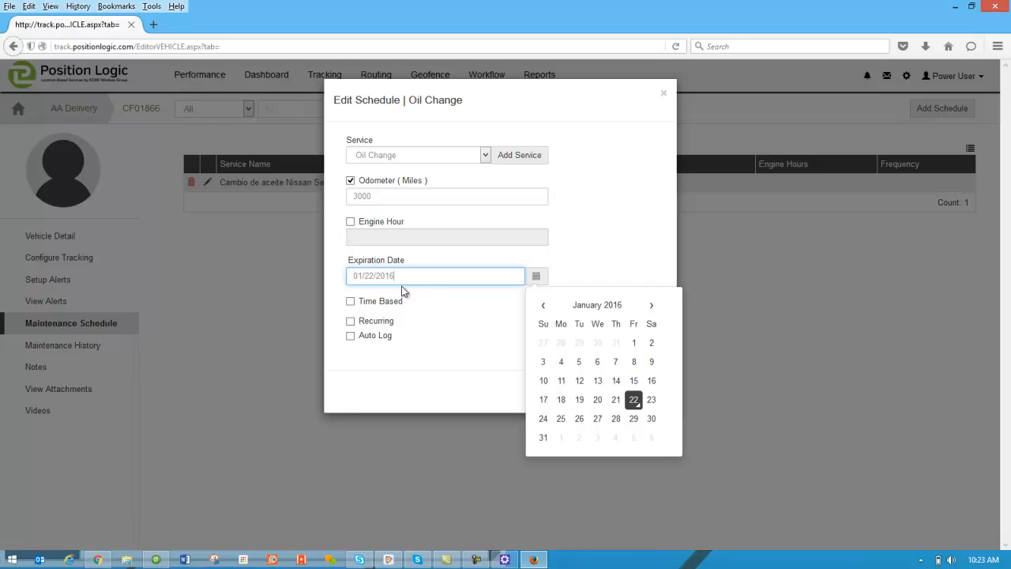
pyautogui.click(351, 304)
pyautogui.click(351, 304)
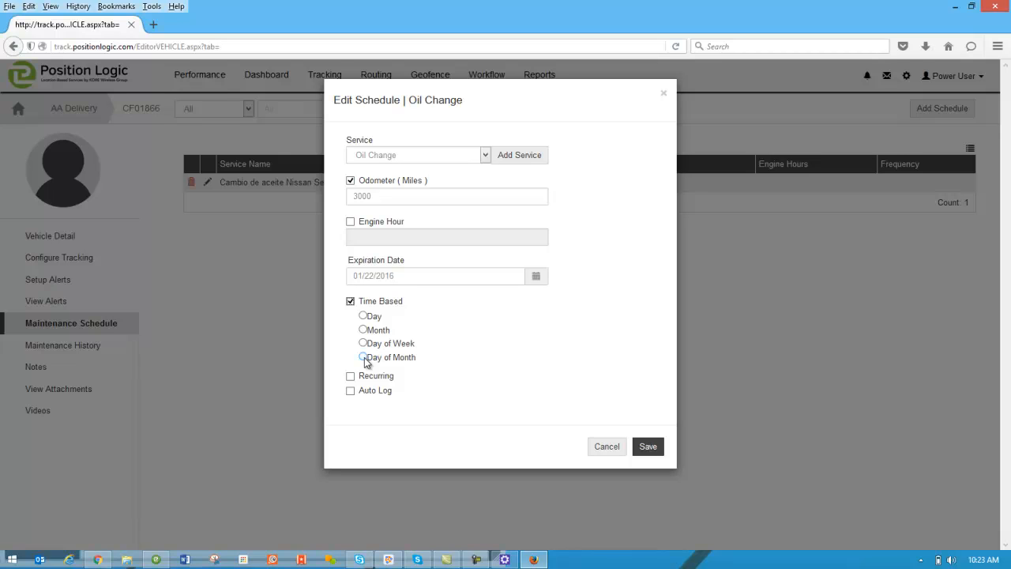
# Step: Turn Time Based back off and save the Oil Change schedule at 3000 miles
pyautogui.click(350, 302)
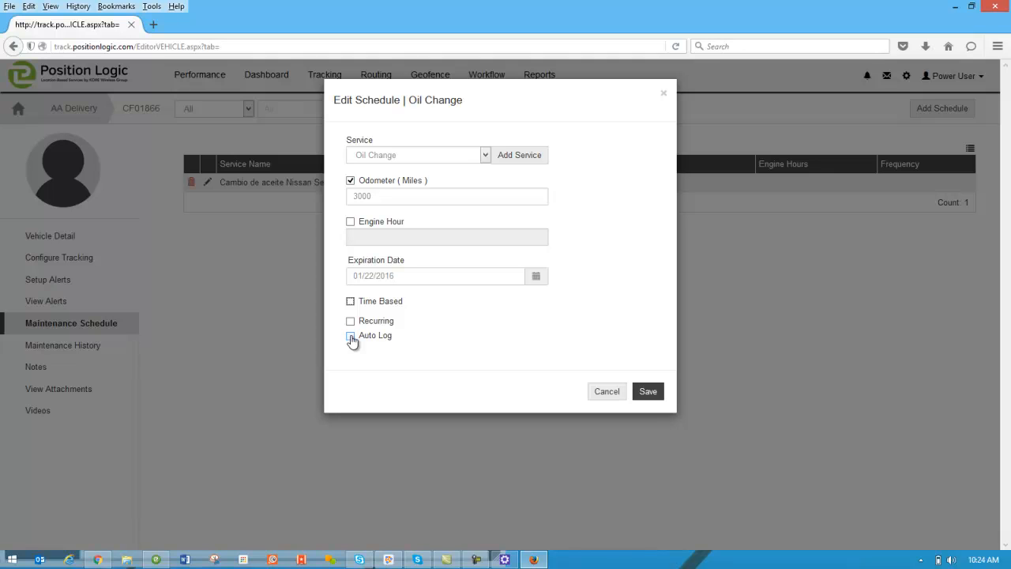
pyautogui.click(647, 391)
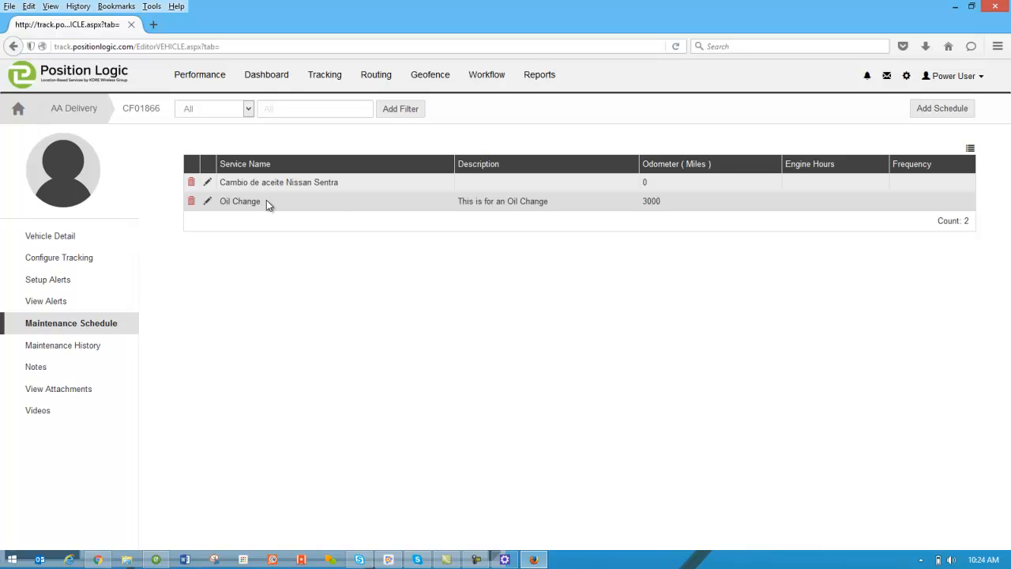
# Step: Show CF01866's Maintenance History with its three past service records
pyautogui.click(65, 350)
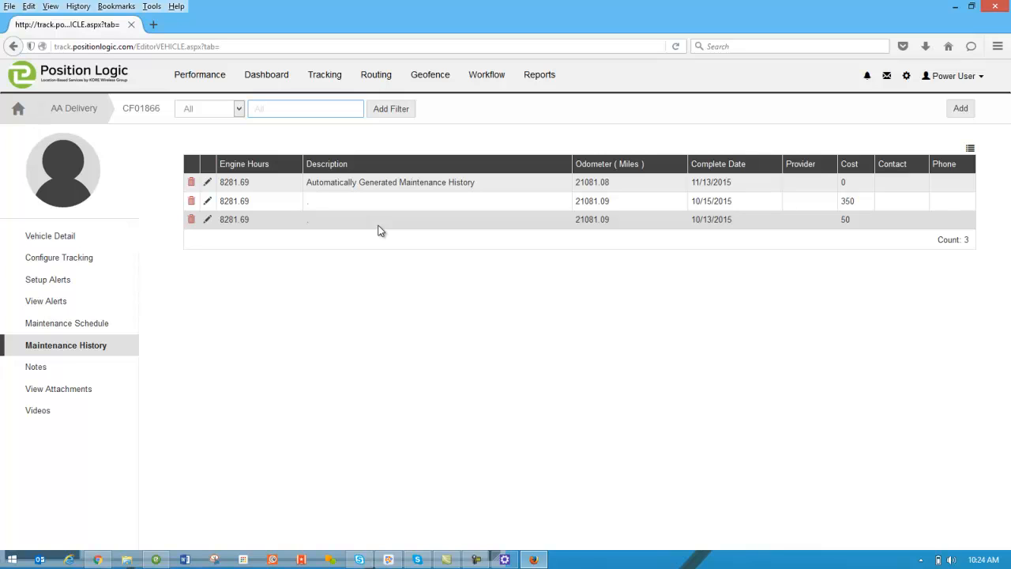
pyautogui.click(958, 110)
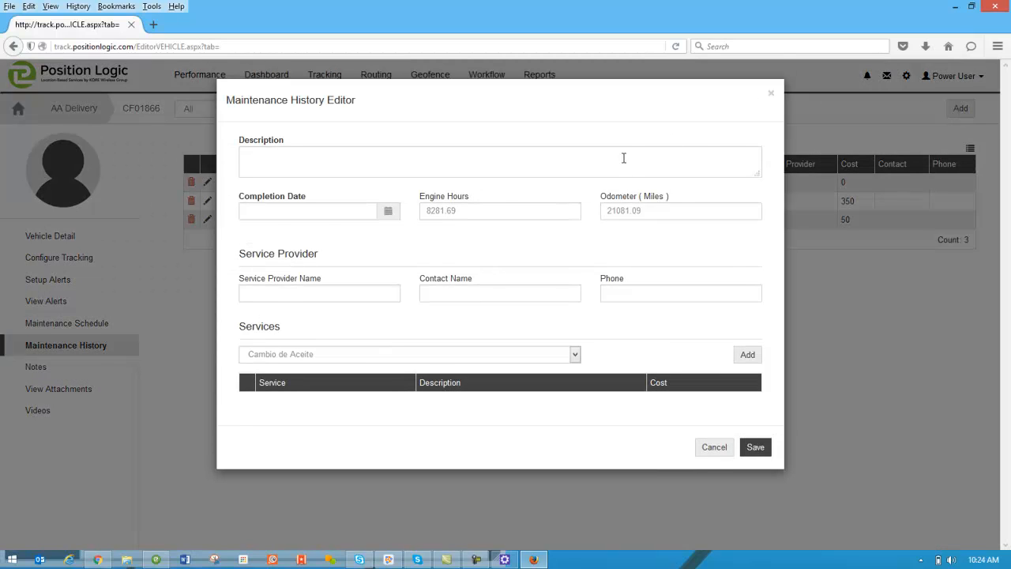
pyautogui.click(623, 158)
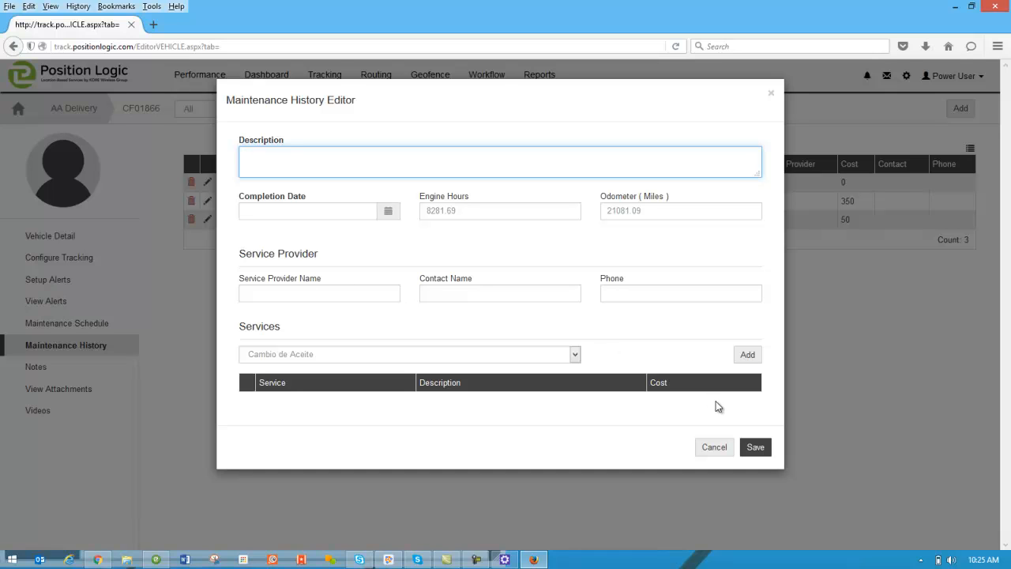
pyautogui.click(463, 354)
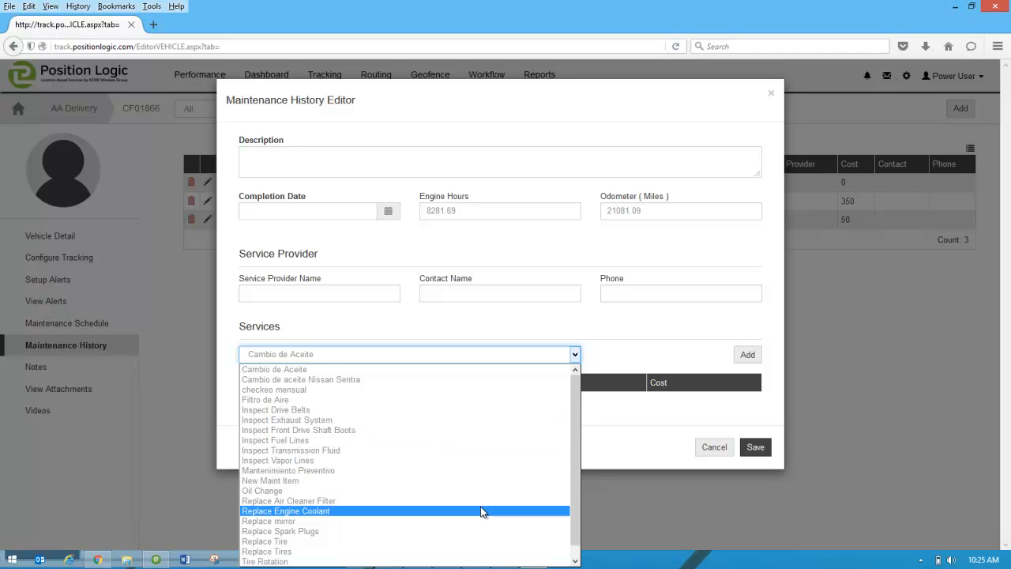
pyautogui.click(618, 413)
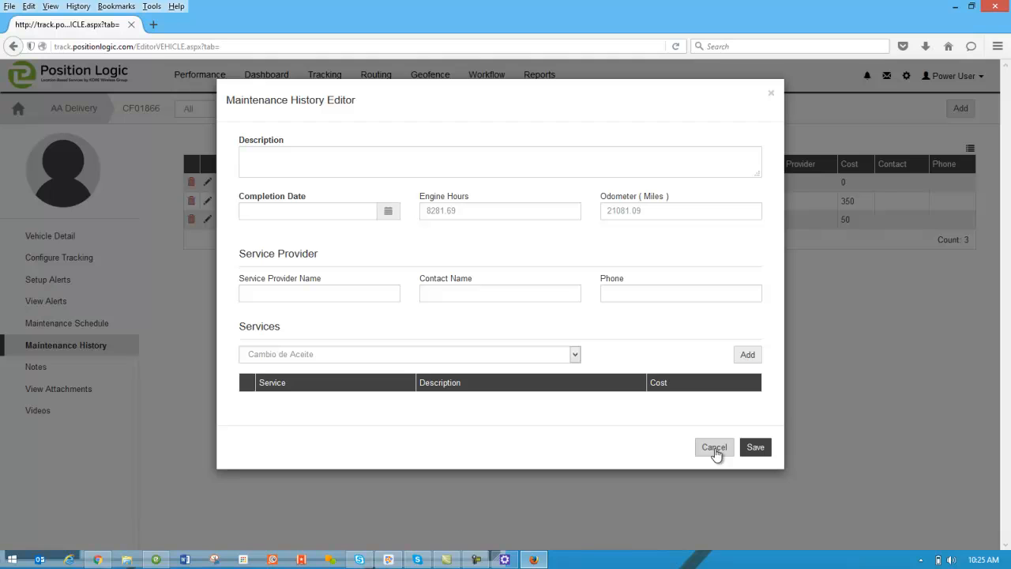
pyautogui.click(714, 448)
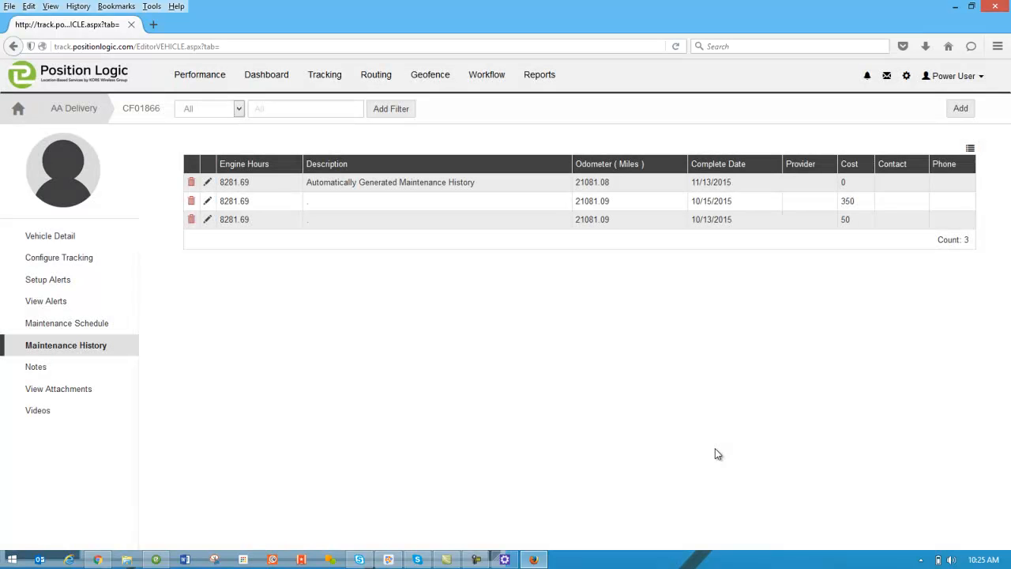
# Step: Open Subscribe to Reminders from Tools and Settings to view the five existing reminders
pyautogui.click(907, 77)
pyautogui.click(886, 112)
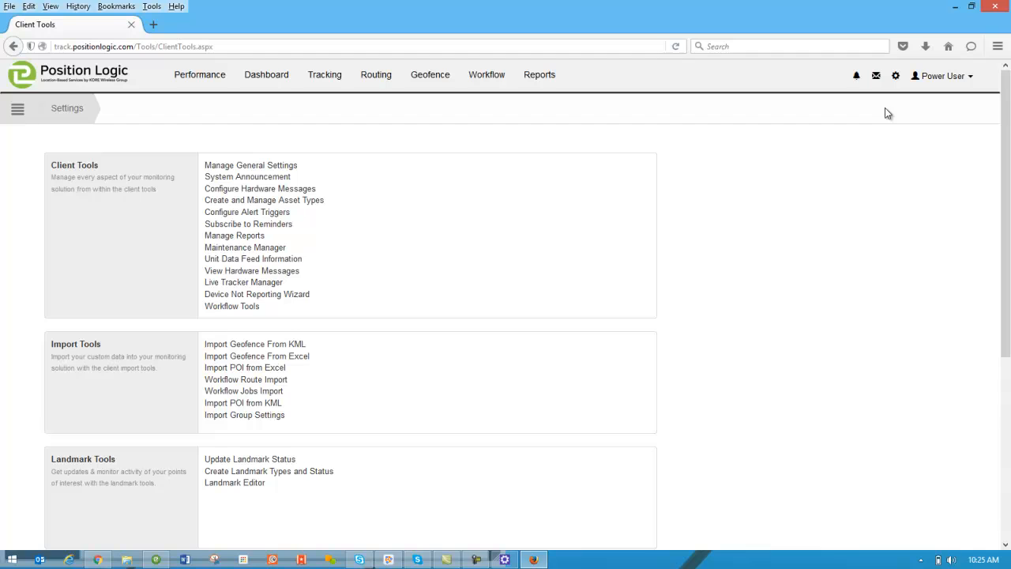
pyautogui.click(276, 229)
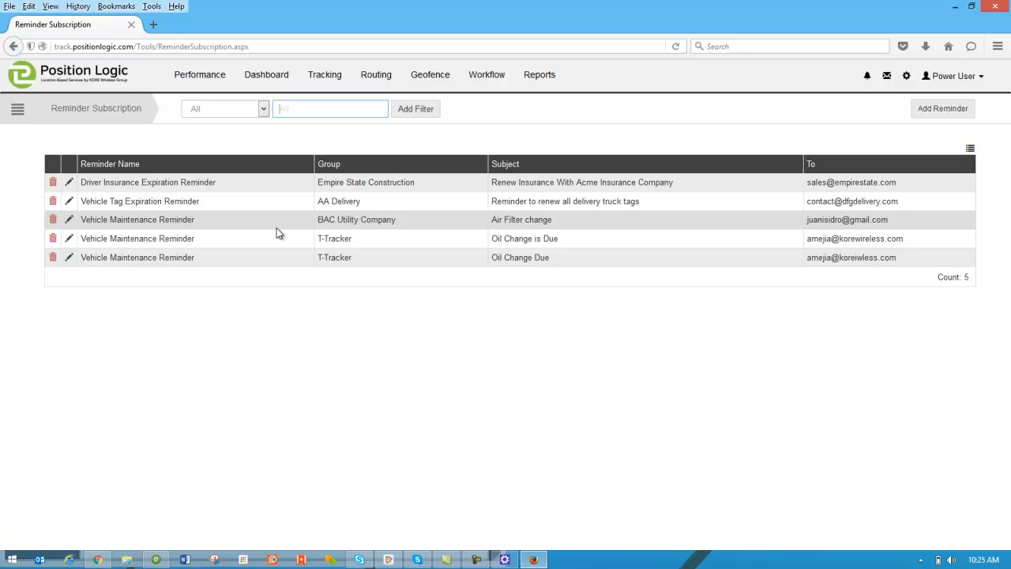
# Step: Start a Vehicle Maintenance Reminder with the subject 'Maintenance Due', fixing the typo
pyautogui.click(918, 116)
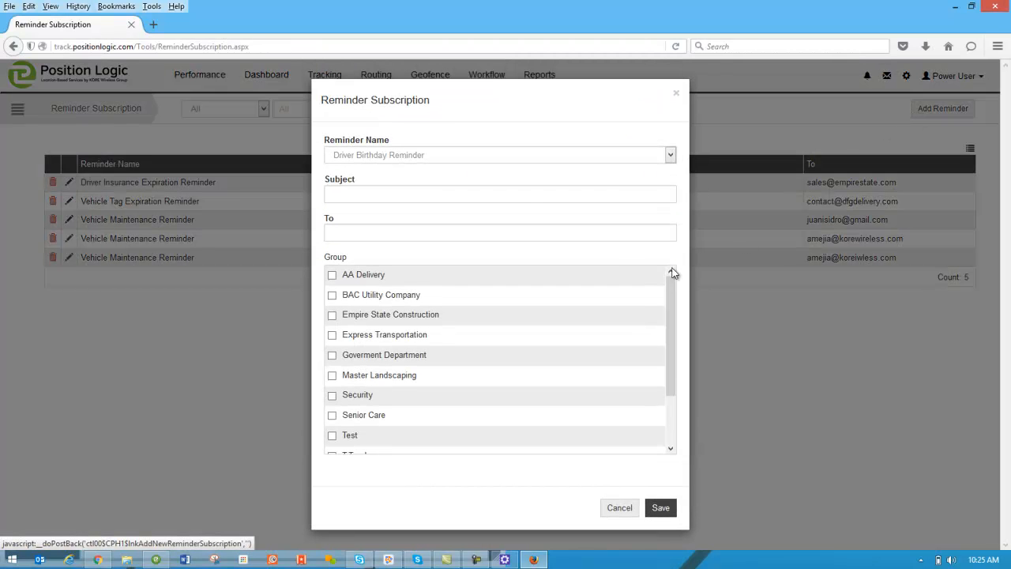
pyautogui.click(374, 157)
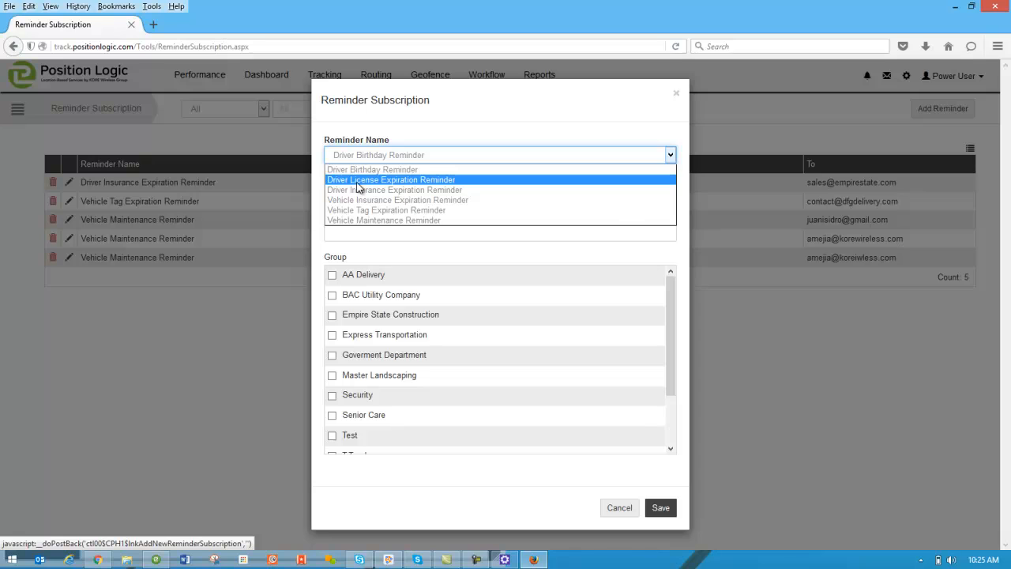
pyautogui.click(379, 220)
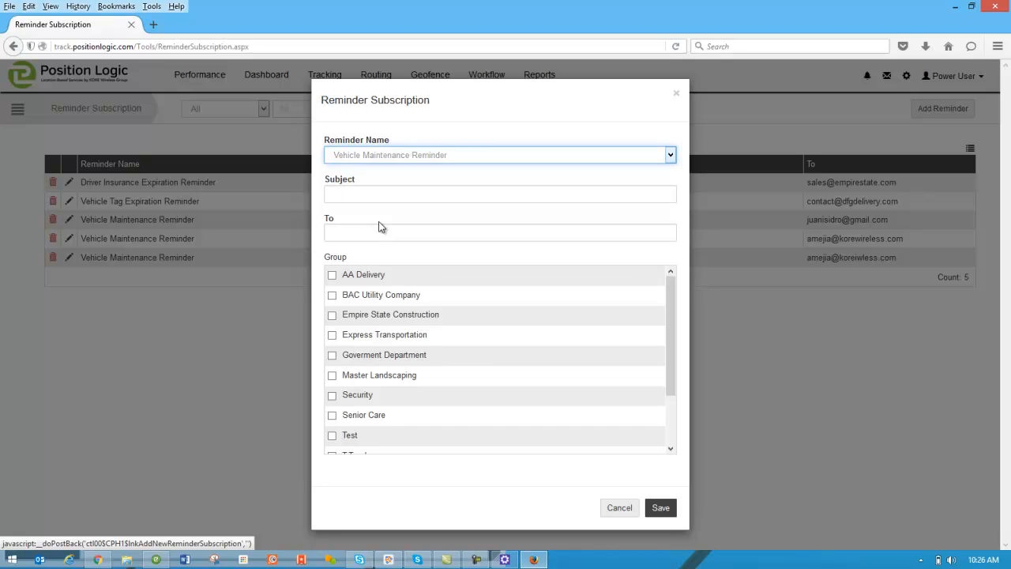
pyautogui.click(383, 192)
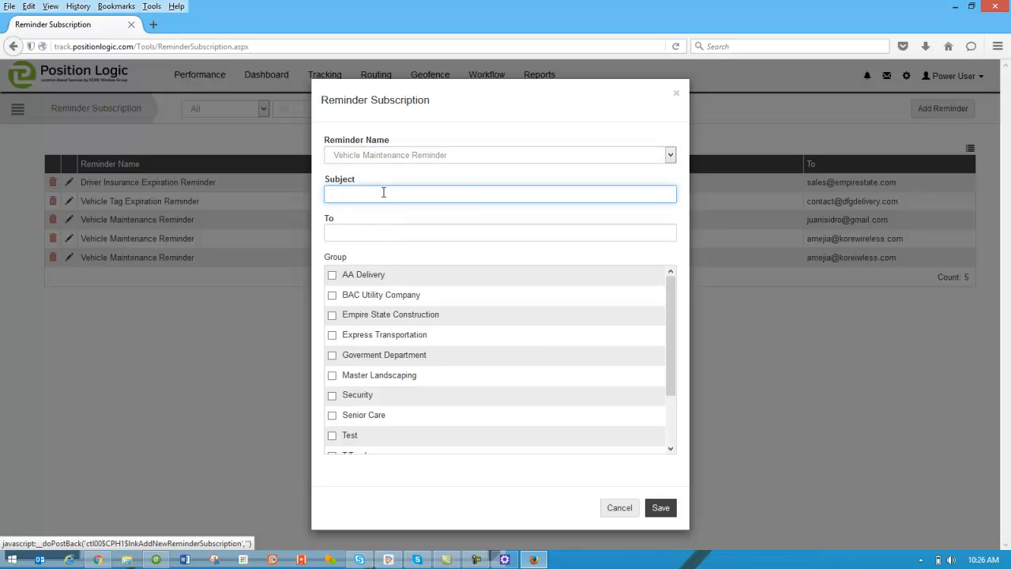
pyautogui.write('Maintence Due')
pyautogui.click(365, 234)
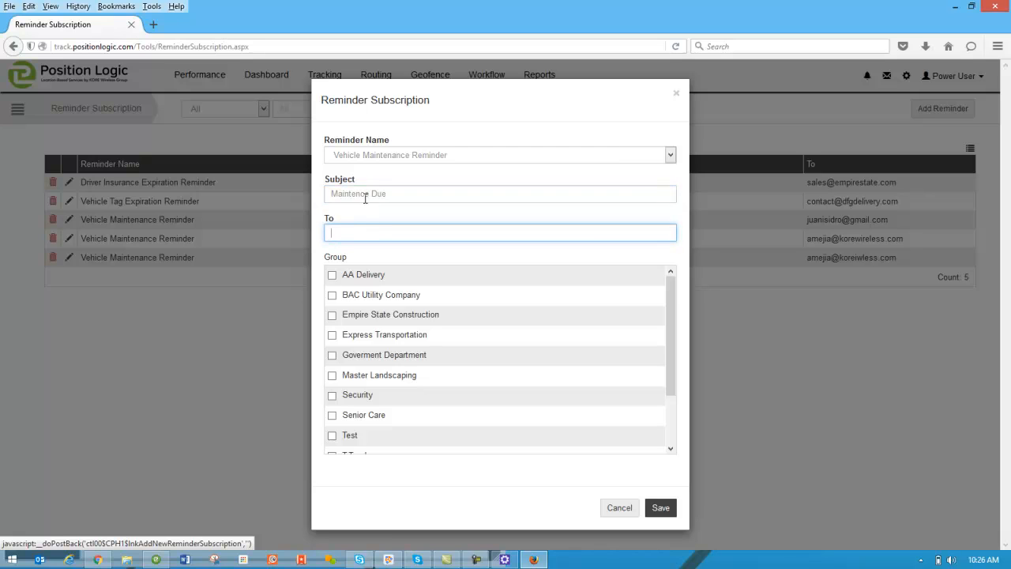
pyautogui.click(362, 194)
pyautogui.write('an')
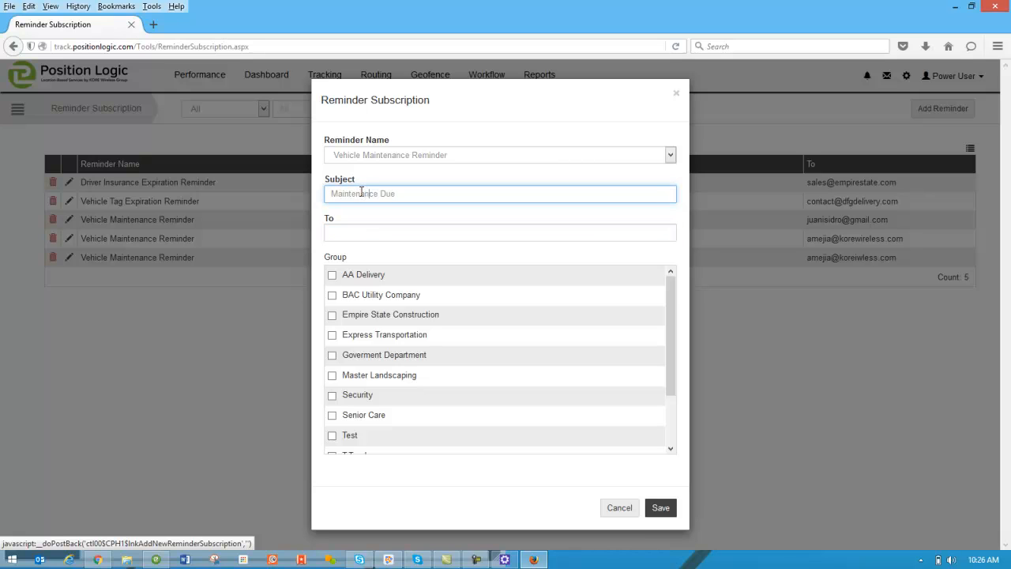
# Step: Enter the recipient's e-mail address and apply the reminder to the AA Delivery group
pyautogui.click(385, 230)
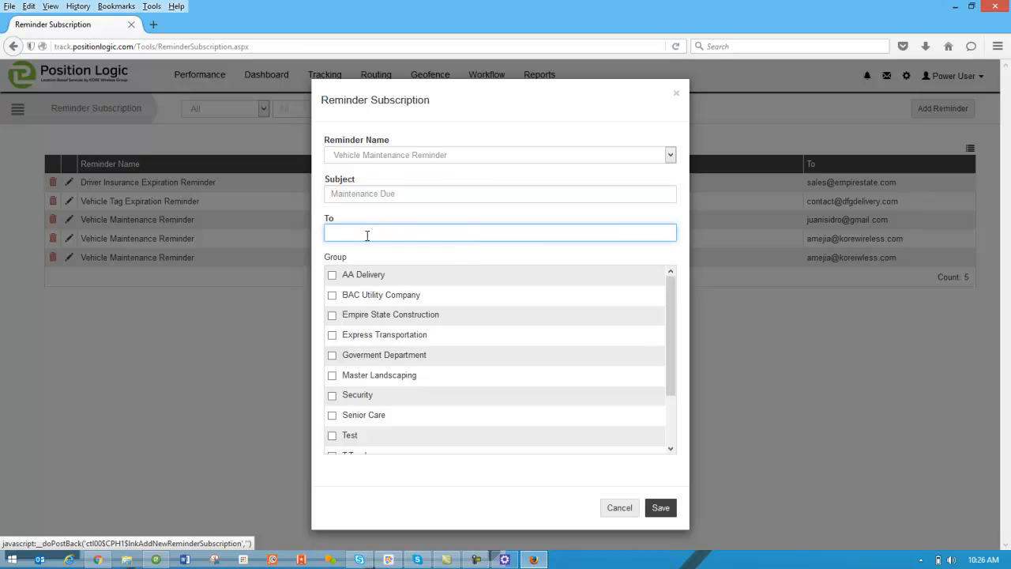
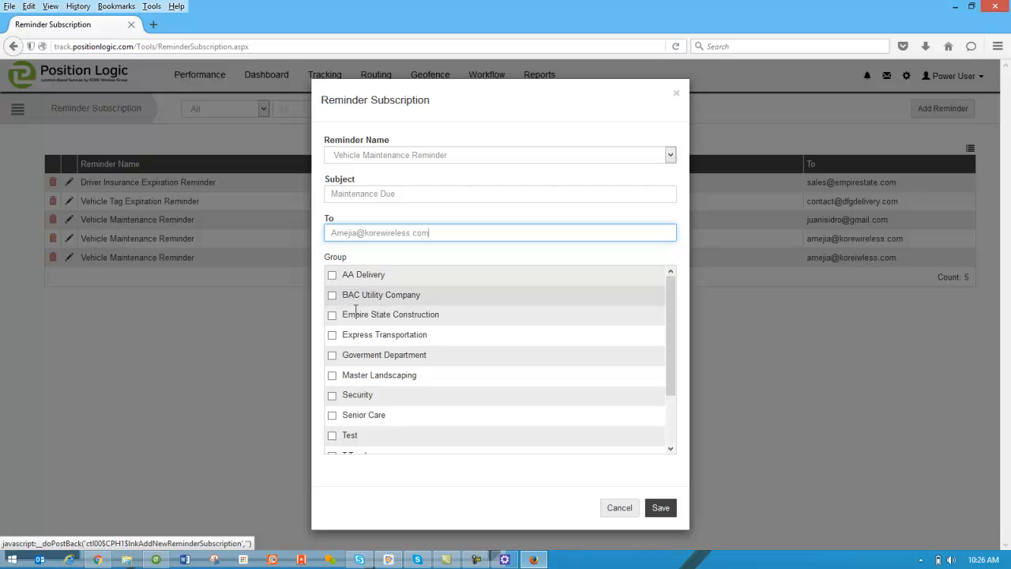
pyautogui.scroll(-2, 372, 327)
pyautogui.scroll(3, 372, 330)
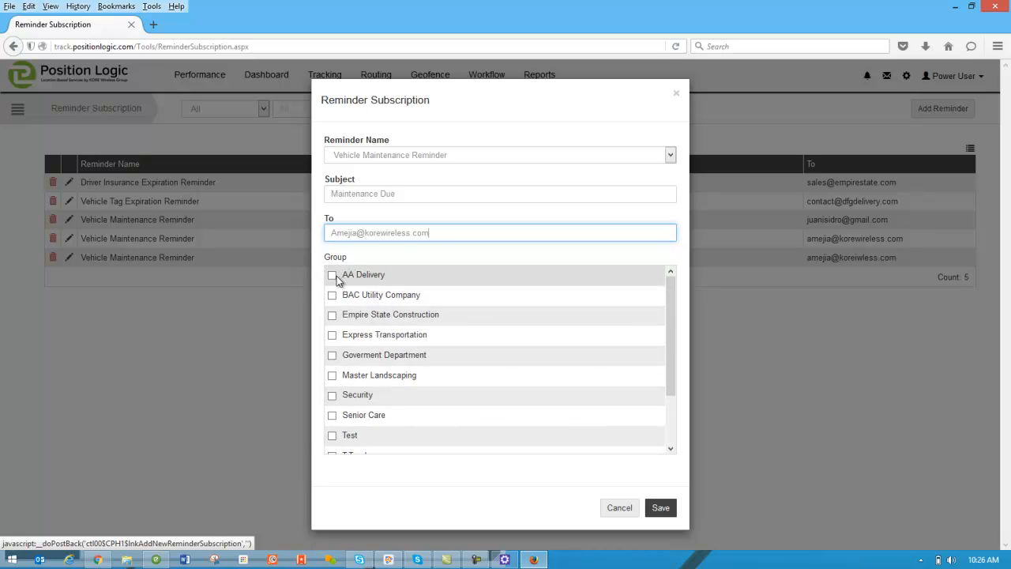
pyautogui.moveTo(341, 233); pyautogui.dragTo(335, 233)
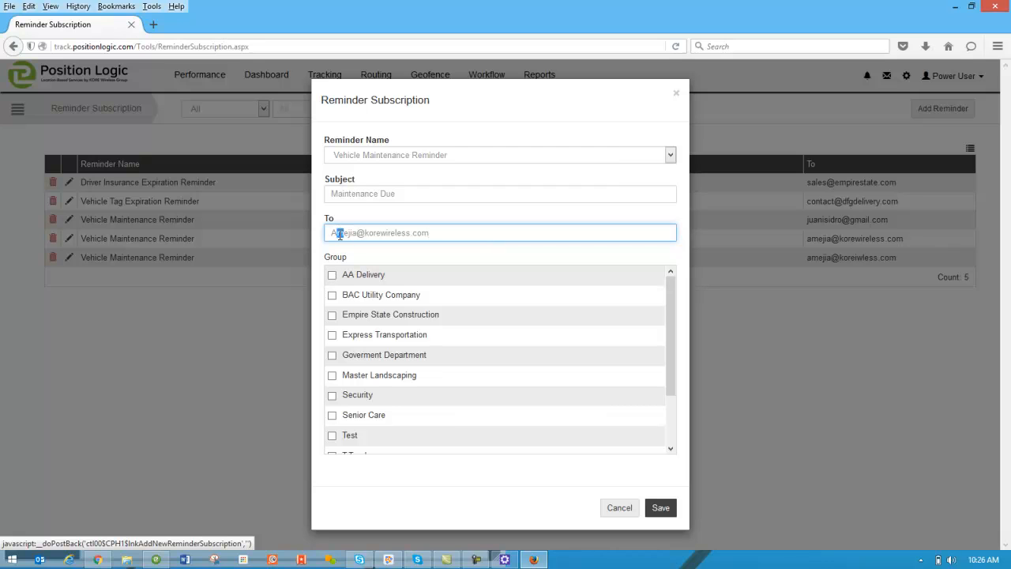
pyautogui.click(332, 275)
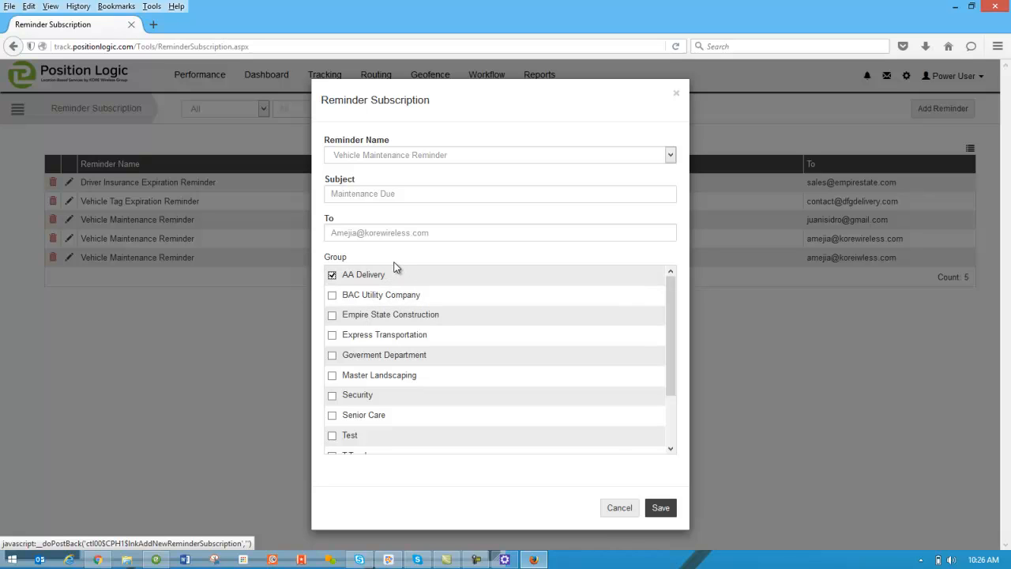
# Step: Save the AA Delivery 'Maintenance Due' reminder, bringing the list to six reminders
pyautogui.click(660, 507)
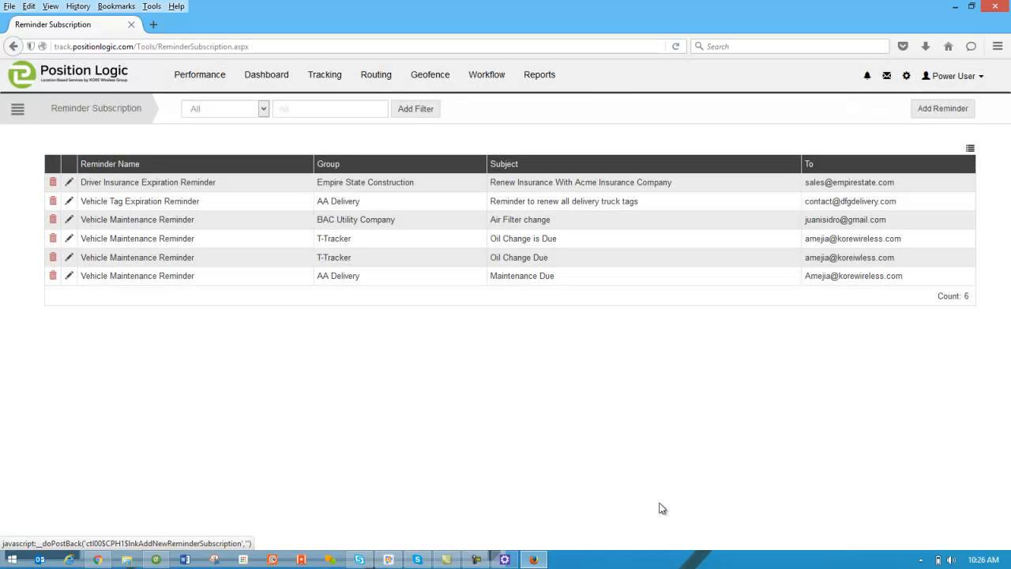